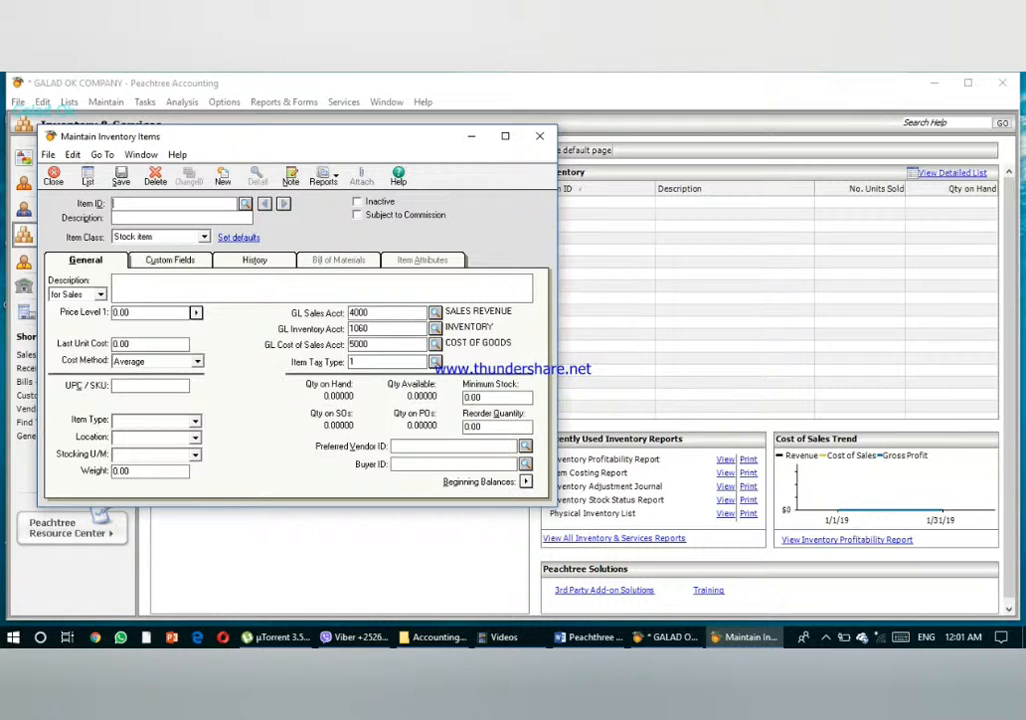
- Enter FD-001 as the new stock item's ID and 25 KG RICE BAGS as its description
{"action": "type", "text": "FD-001"}
{"action": "key", "text": "Tab"}
{"action": "type", "text": "25 KG RICE BAGS"}
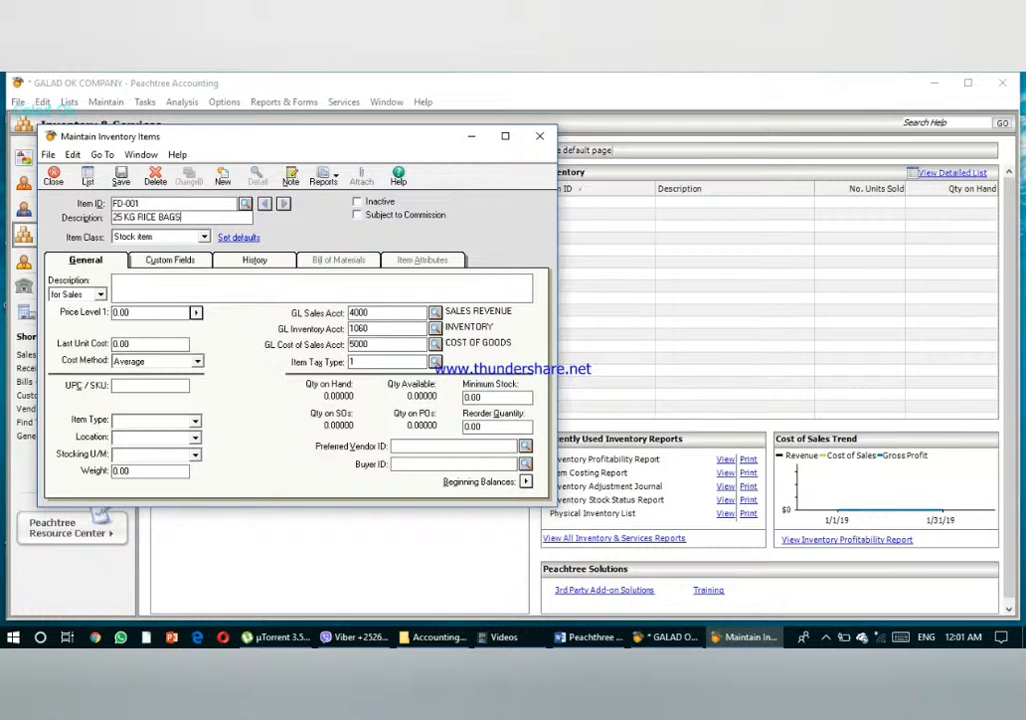
- Enter the sales description "BARIISKA THAILAND EE 25 KG U XIRAN" for item FD-001
{"action": "left_click", "coordinate": [166, 283]}
{"action": "type", "text": "BARISSKA"}
{"action": "key", "text": "BackSpace"}
{"action": "key", "text": "BackSpace"}
{"action": "key", "text": "BackSpace"}
{"action": "key", "text": "BackSpace"}
{"action": "key", "text": "BackSpace"}
{"action": "type", "text": "ISKA "}
{"action": "type", "text": "THAILAND "}
{"action": "type", "text": "EE 2"}
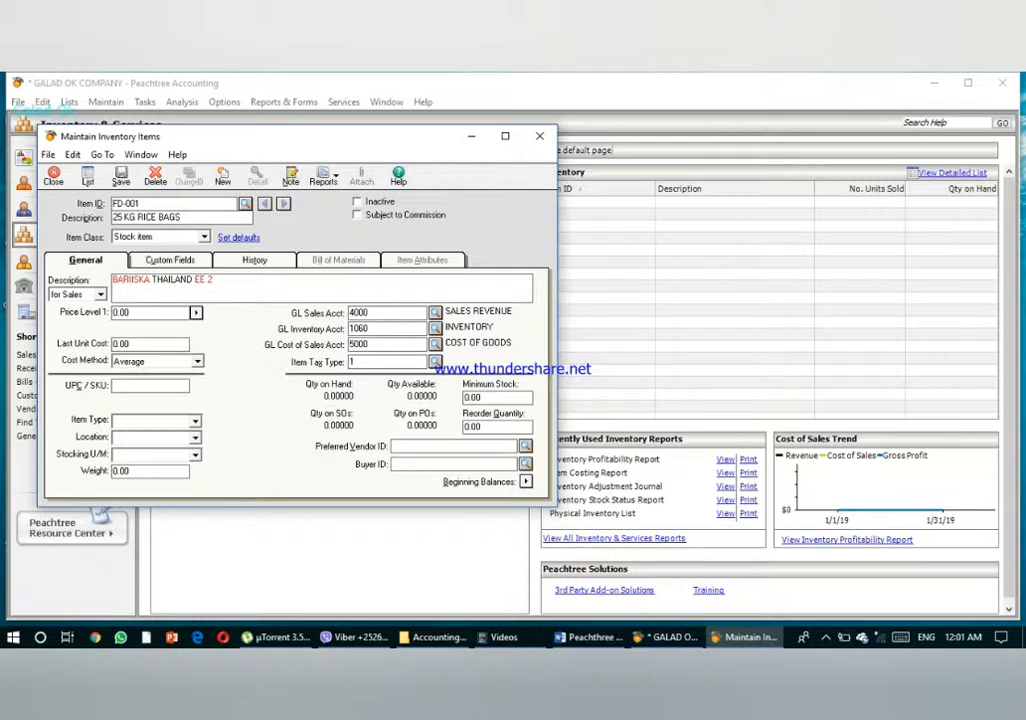
{"action": "type", "text": "2"}
{"action": "key", "text": "BackSpace"}
{"action": "type", "text": "5 KG U XIRAN"}
- Set FD-001's last unit cost to 10 and its Price Level 1 to 15
{"action": "left_click", "coordinate": [137, 344]}
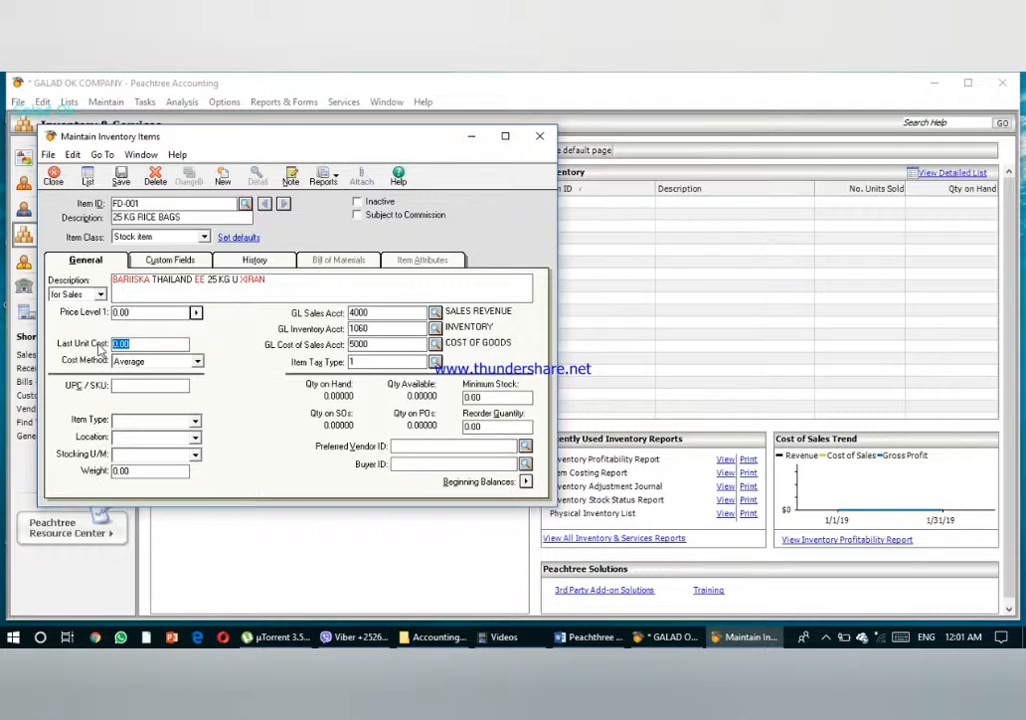
{"action": "type", "text": "10"}
{"action": "left_click", "coordinate": [160, 312]}
{"action": "type", "text": "15"}
- Open the price calculation for FD-001's Price Level 2 and base it on Price Level 1
{"action": "left_click", "coordinate": [196, 312]}
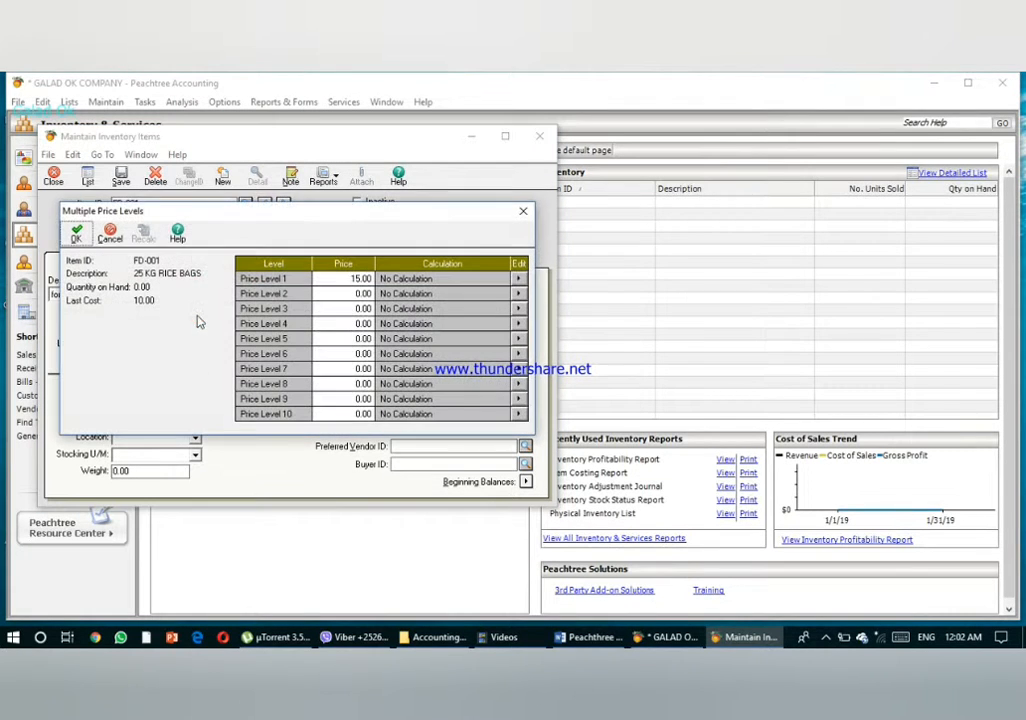
{"action": "left_click", "coordinate": [343, 293]}
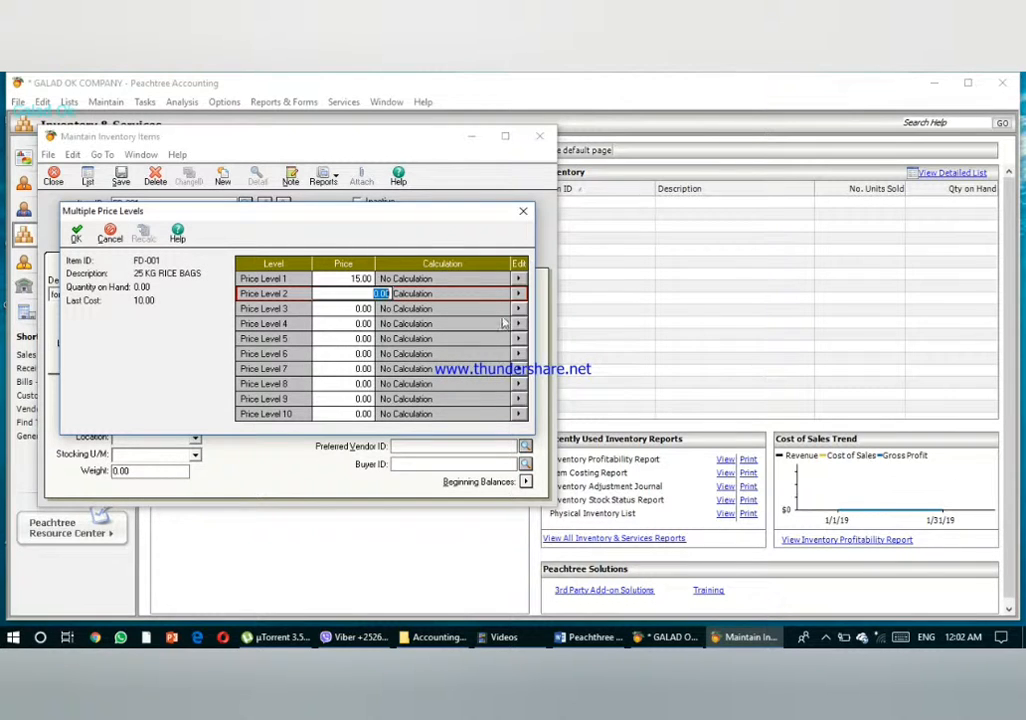
{"action": "left_click", "coordinate": [519, 292]}
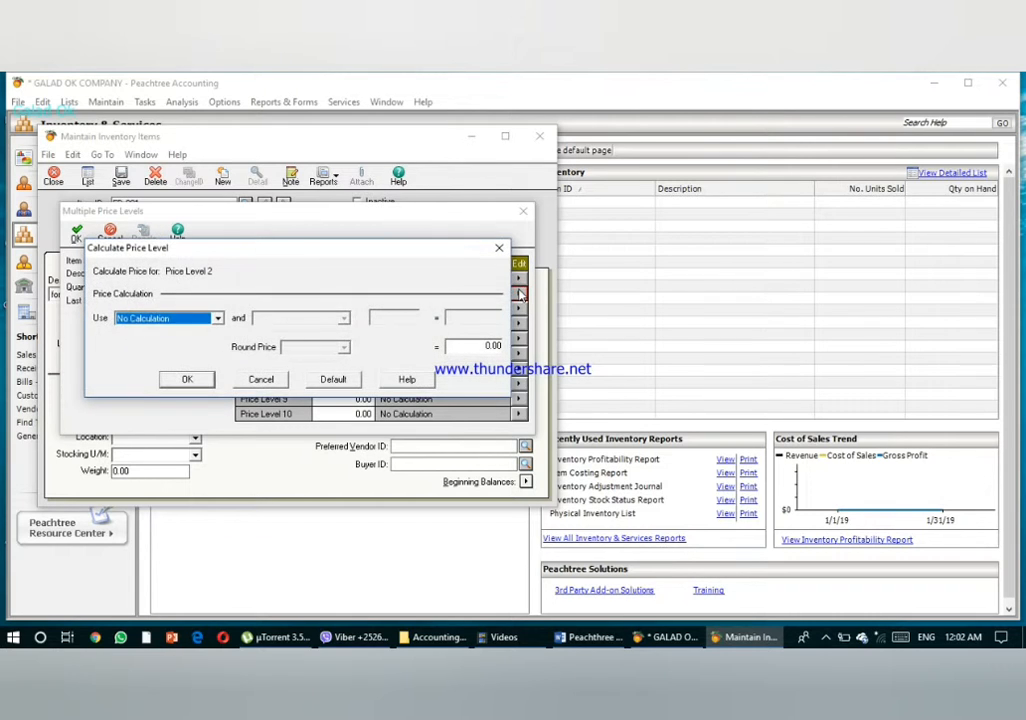
{"action": "left_click", "coordinate": [216, 319]}
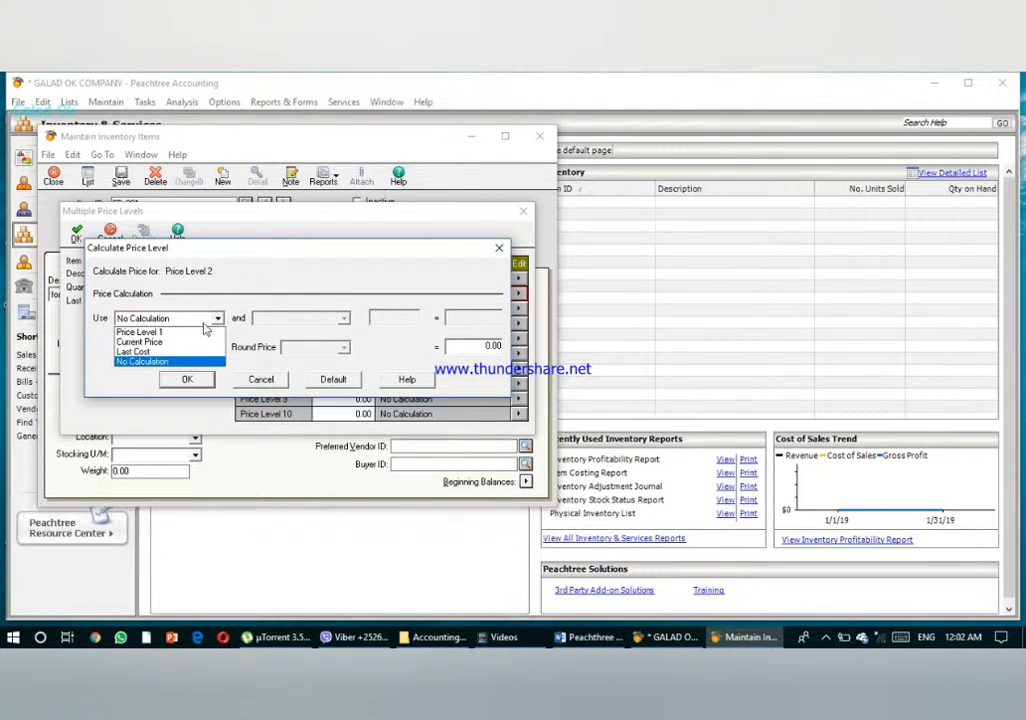
{"action": "left_click", "coordinate": [188, 333]}
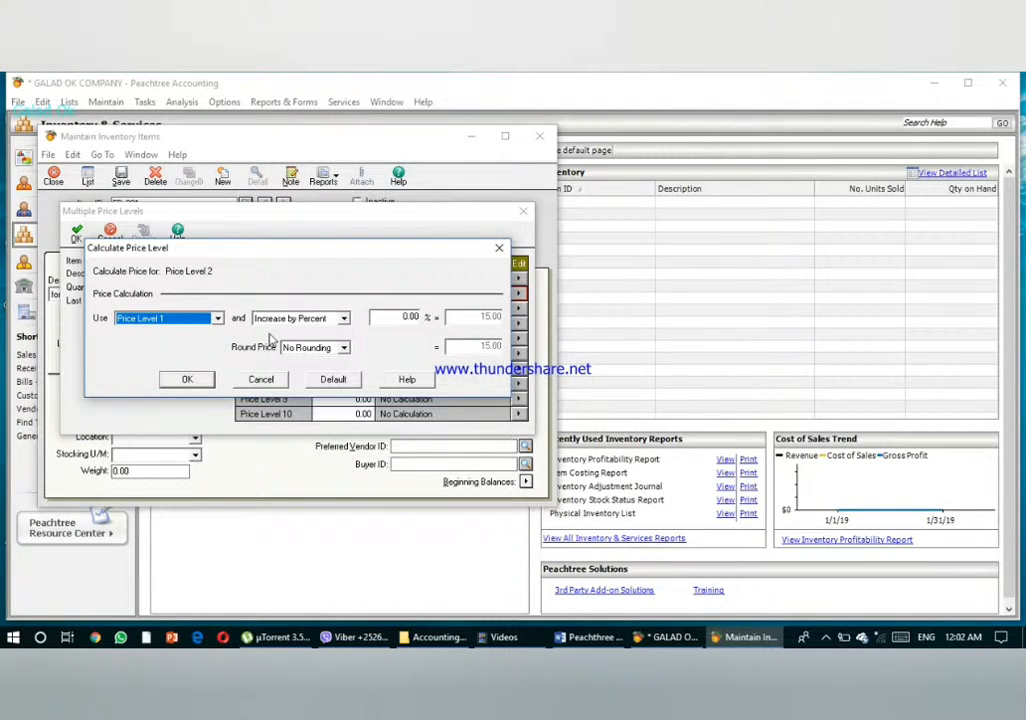
- Try a percentage increase for Price Level 2, first 2 percent and then 5 percent
{"action": "left_click", "coordinate": [405, 317]}
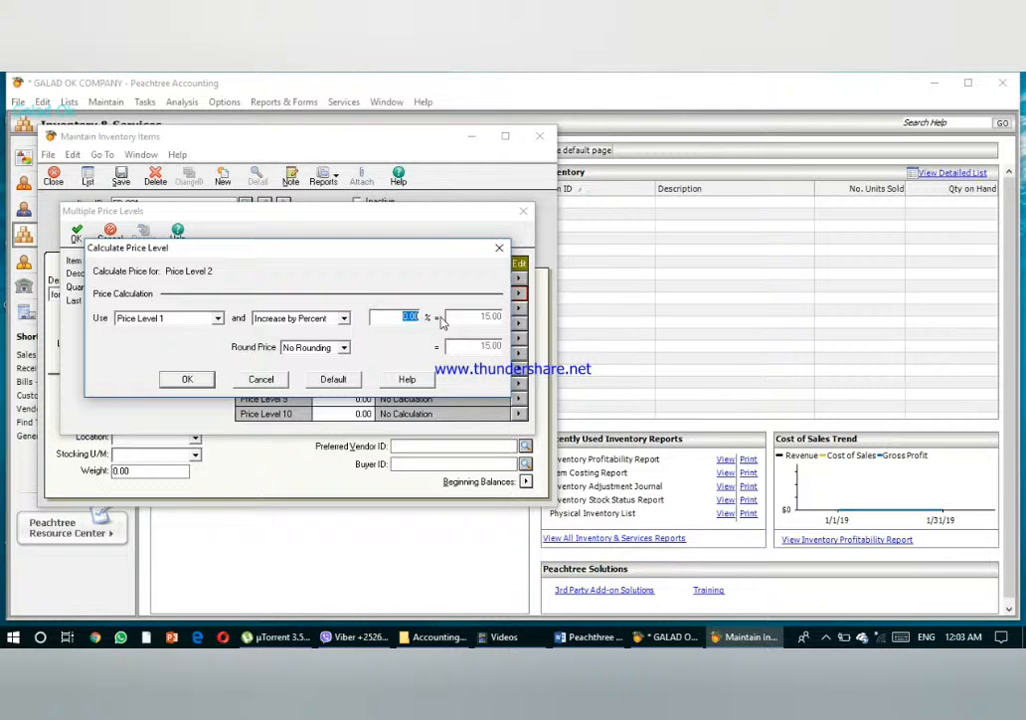
{"action": "type", "text": "2"}
{"action": "key", "text": "Tab"}
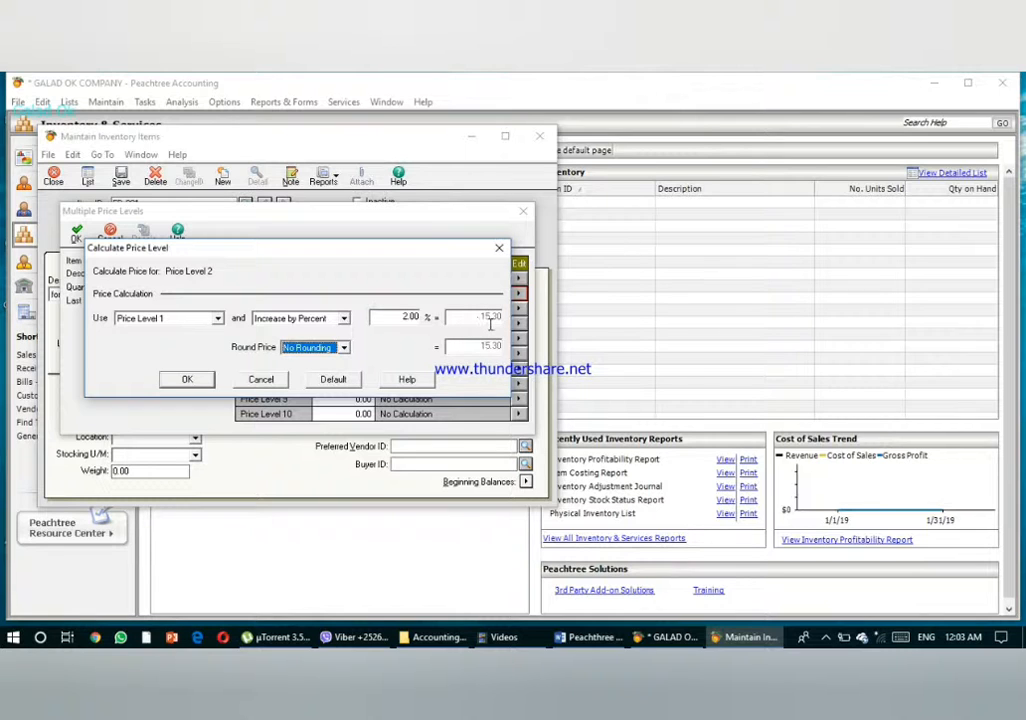
{"action": "left_click_drag", "start_coordinate": [387, 318], "coordinate": [435, 320]}
{"action": "type", "text": "5"}
{"action": "key", "text": "Tab"}
- Set Price Level 2 to Increase by Amount with $2.00 and accept the item's price levels
{"action": "left_click", "coordinate": [344, 319]}
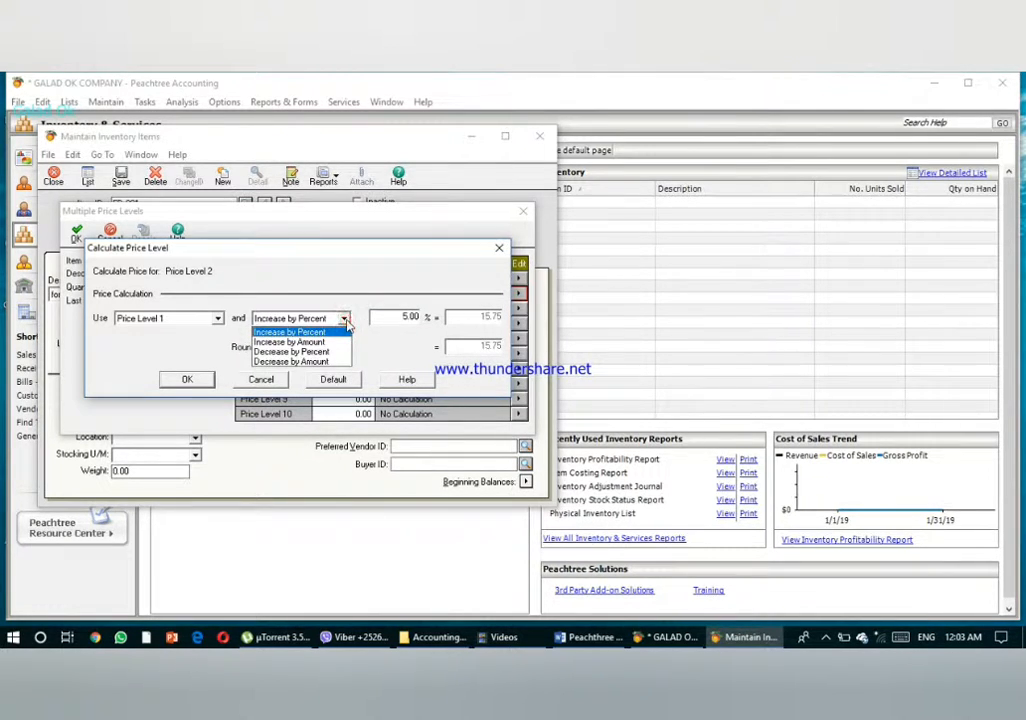
{"action": "left_click", "coordinate": [319, 343]}
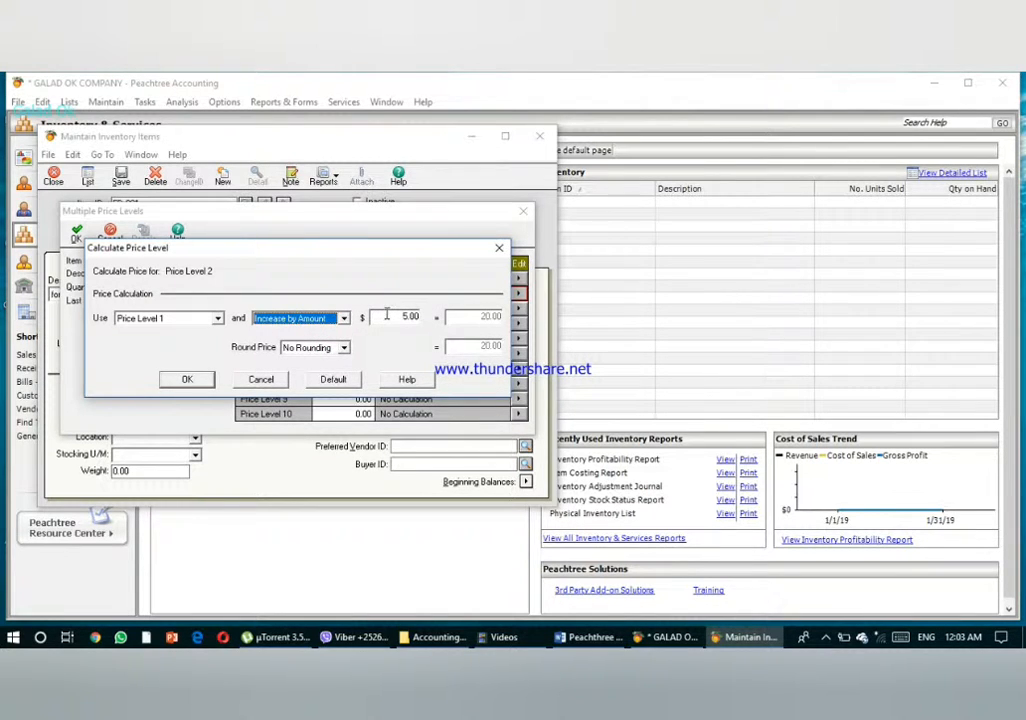
{"action": "left_click_drag", "start_coordinate": [387, 315], "coordinate": [431, 316]}
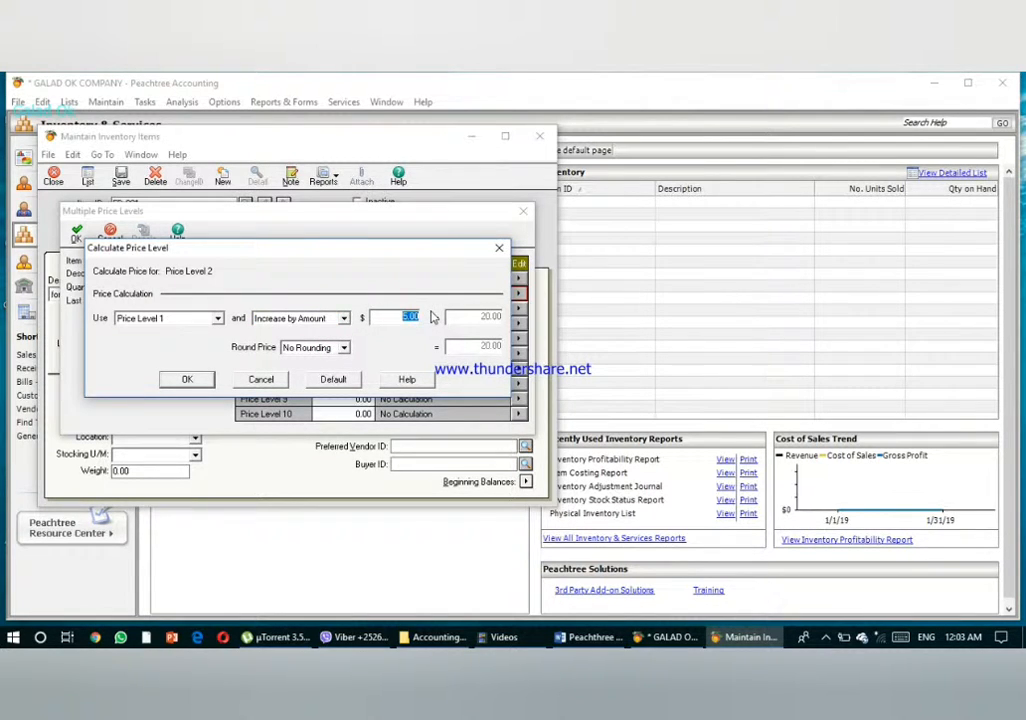
{"action": "type", "text": "2"}
{"action": "key", "text": "Tab"}
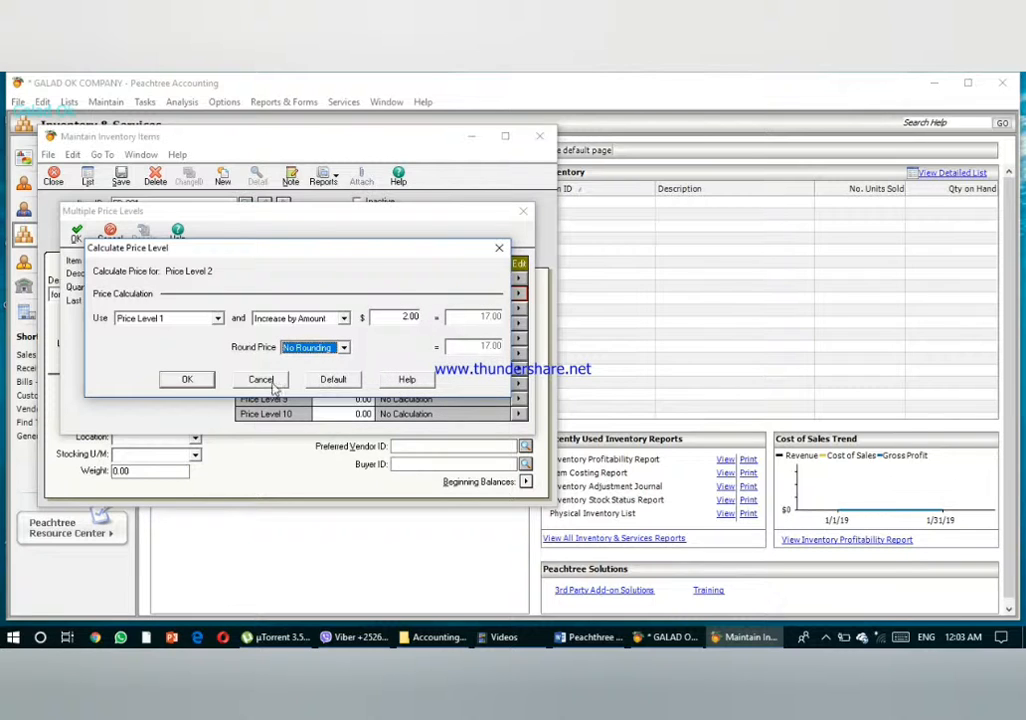
{"action": "left_click", "coordinate": [199, 382]}
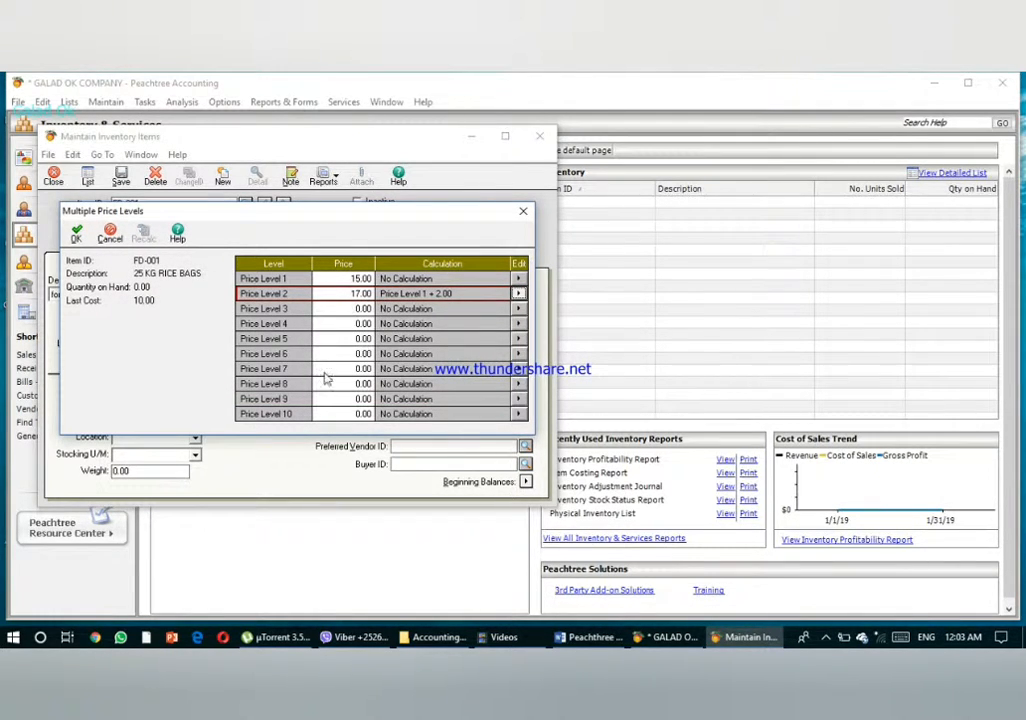
{"action": "left_click", "coordinate": [77, 233]}
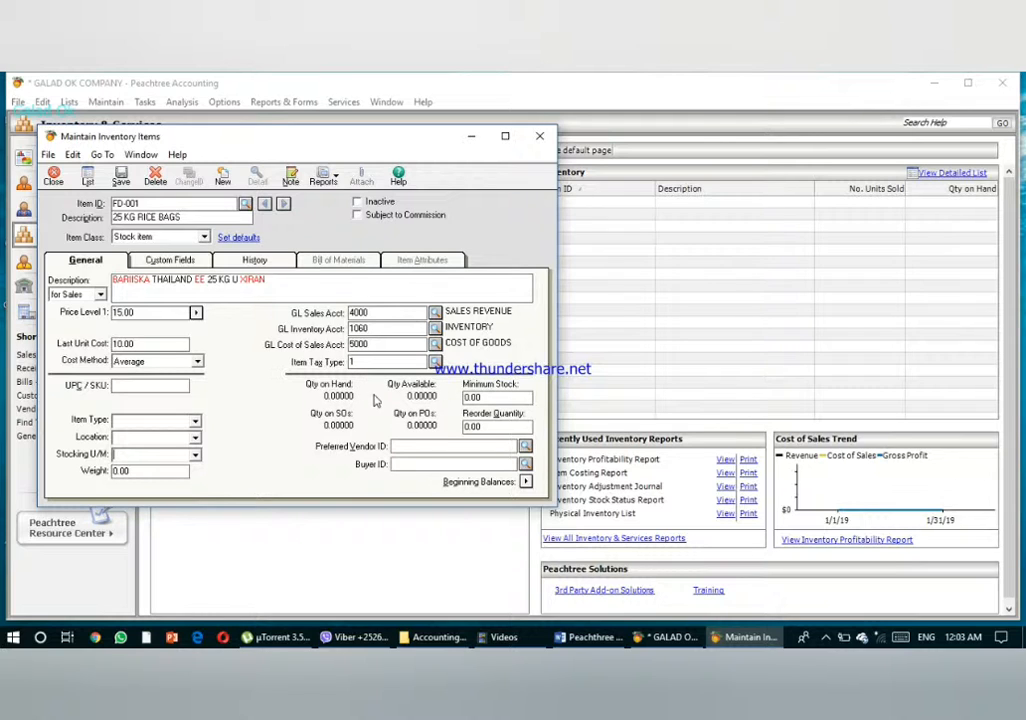
- Set FD-001's minimum stock to 10 and reorder quantity to 100, and save the item
{"action": "left_click", "coordinate": [505, 398]}
{"action": "type", "text": "0"}
{"action": "left_click", "coordinate": [497, 428]}
{"action": "double_click", "coordinate": [495, 428]}
{"action": "type", "text": "100"}
{"action": "left_click", "coordinate": [122, 178]}
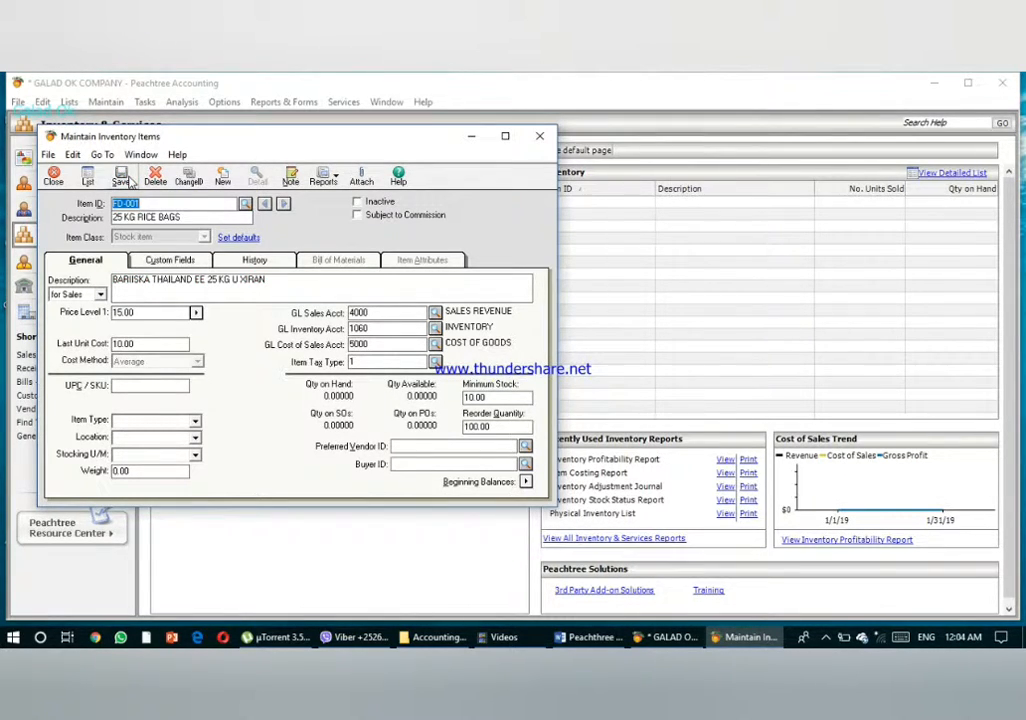
- Start a second item from the current record with ID FD-002 and description 50 KG RICE BAGS
{"action": "type", "text": "FD-002"}
{"action": "key", "text": "Tab"}
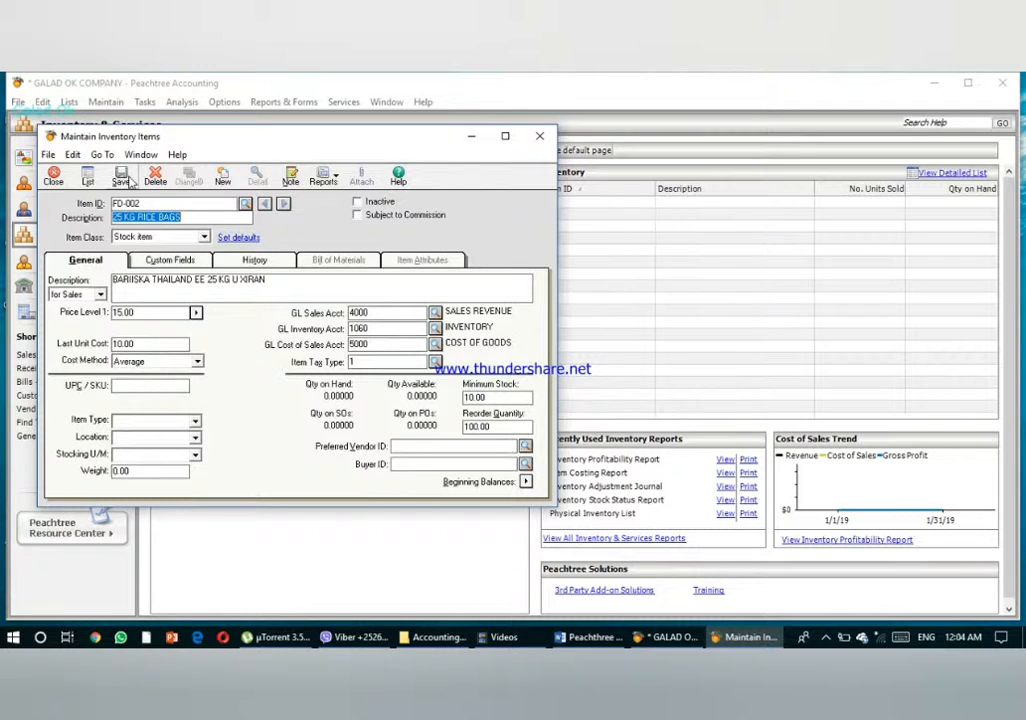
{"action": "type", "text": "50"}
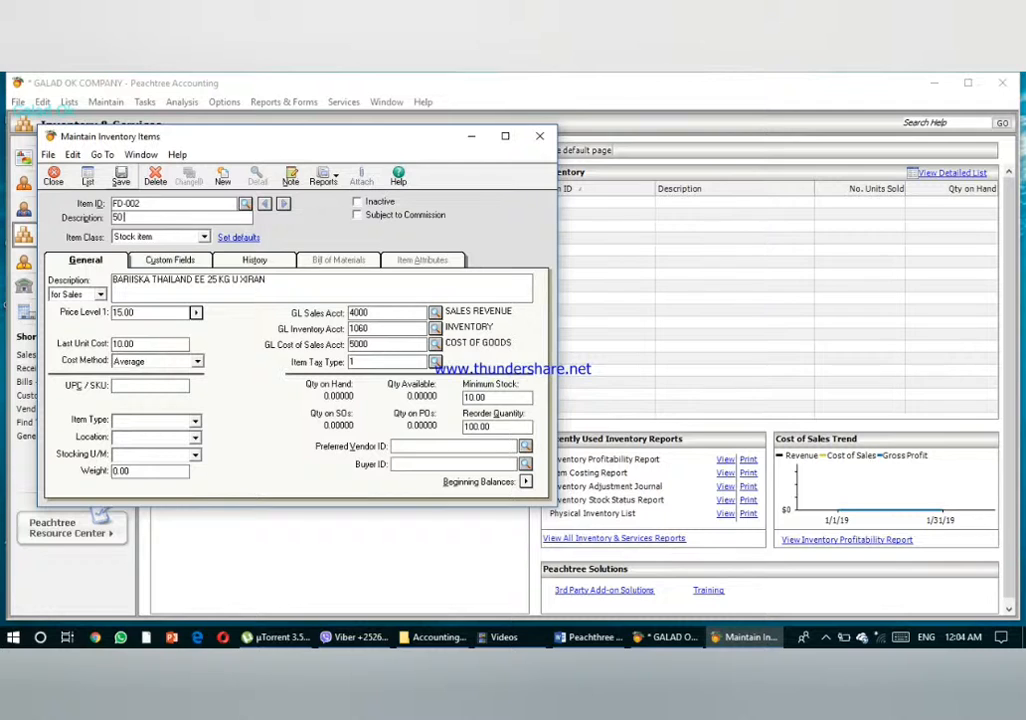
{"action": "type", "text": " KG RICE BAGS"}
- Replace FD-002's sales description with "BARIIS MATI EE 50 KG U XIRAN"
{"action": "left_click_drag", "start_coordinate": [272, 289], "coordinate": [109, 293]}
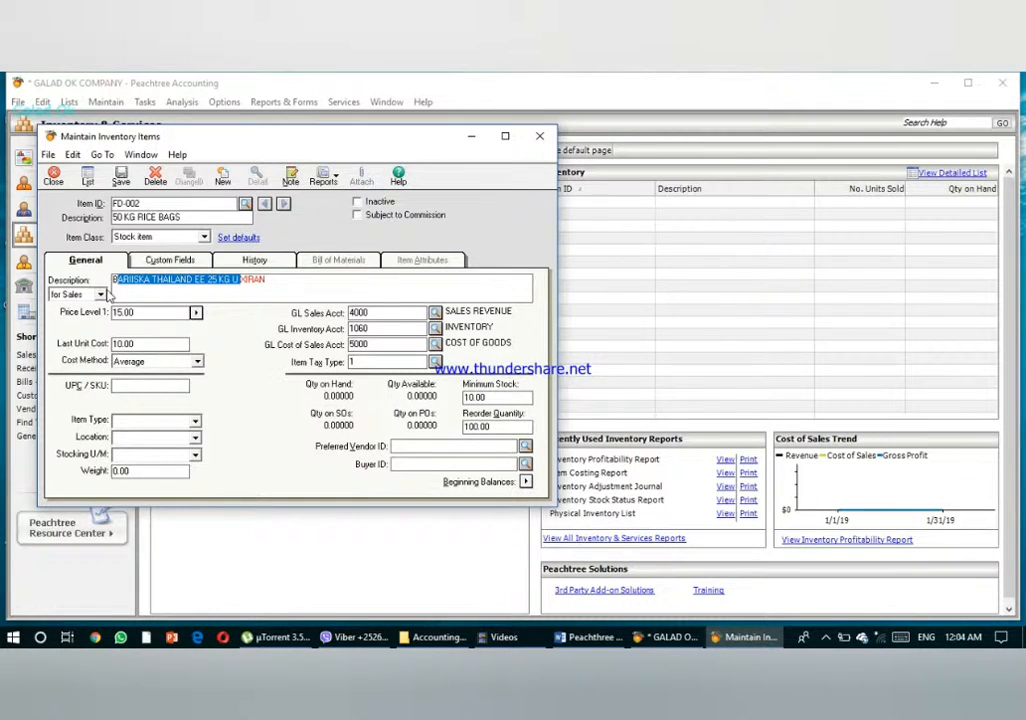
{"action": "key", "text": "BackSpace"}
{"action": "key", "text": "Delete"}
{"action": "key", "text": "Delete"}
{"action": "key", "text": "Delete"}
{"action": "key", "text": "Delete"}
{"action": "key", "text": "Delete"}
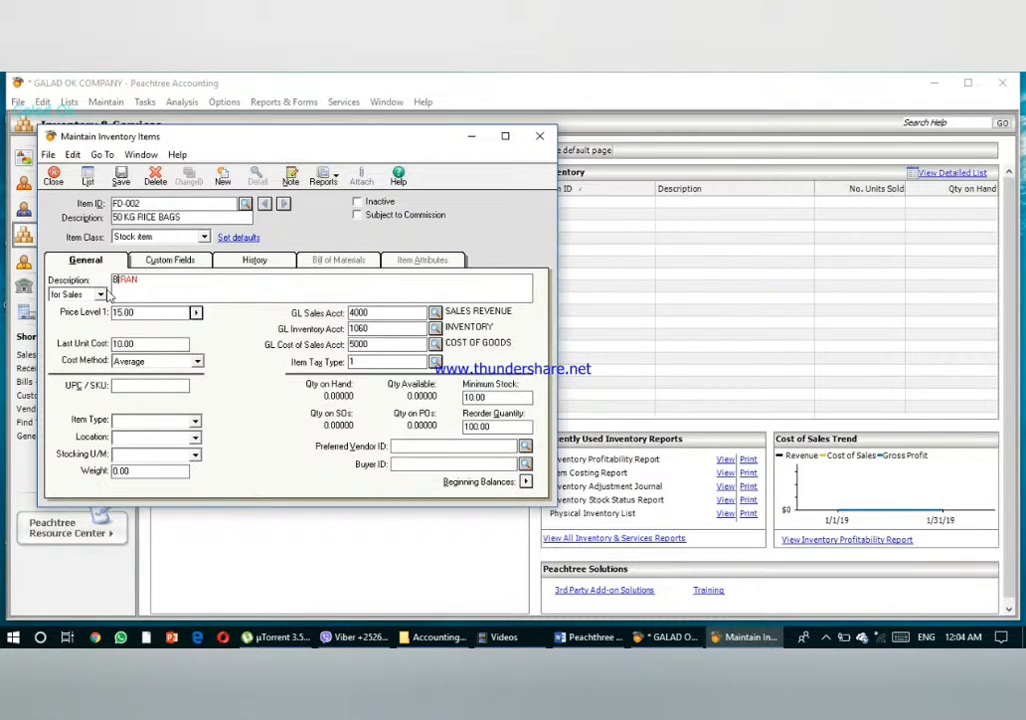
{"action": "key", "text": "BackSpace"}
{"action": "type", "text": "BARIIS MATI EE 50 KG"}
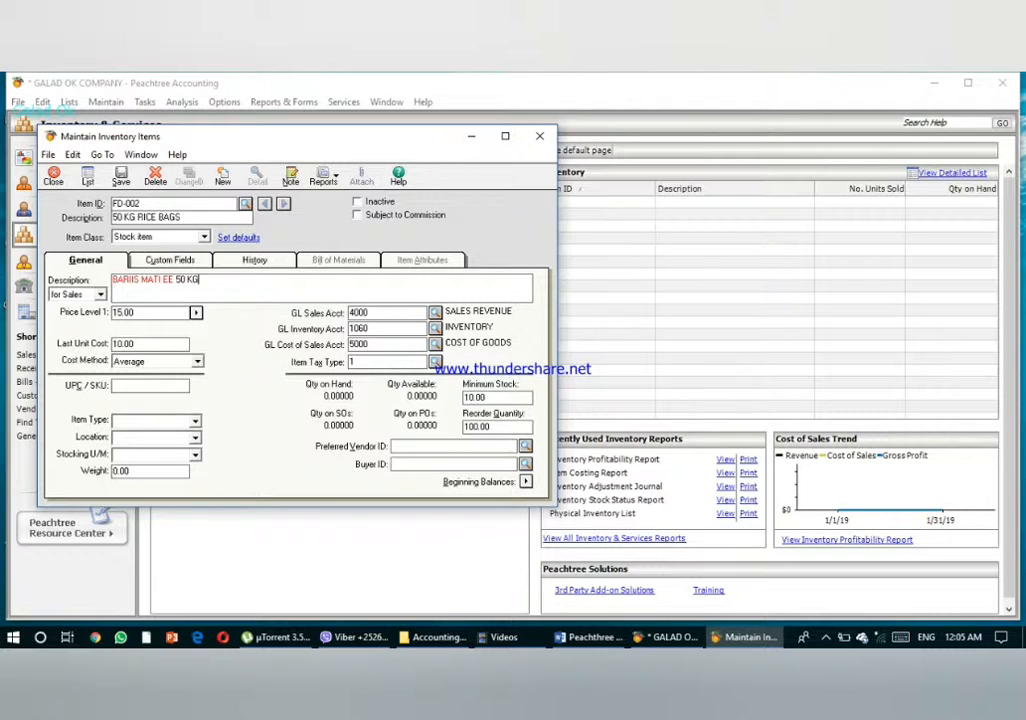
{"action": "type", "text": " U XIRAN"}
- Set FD-002's last unit cost to 25 and Price Level 1 to 50, and save the item
{"action": "left_click", "coordinate": [155, 342]}
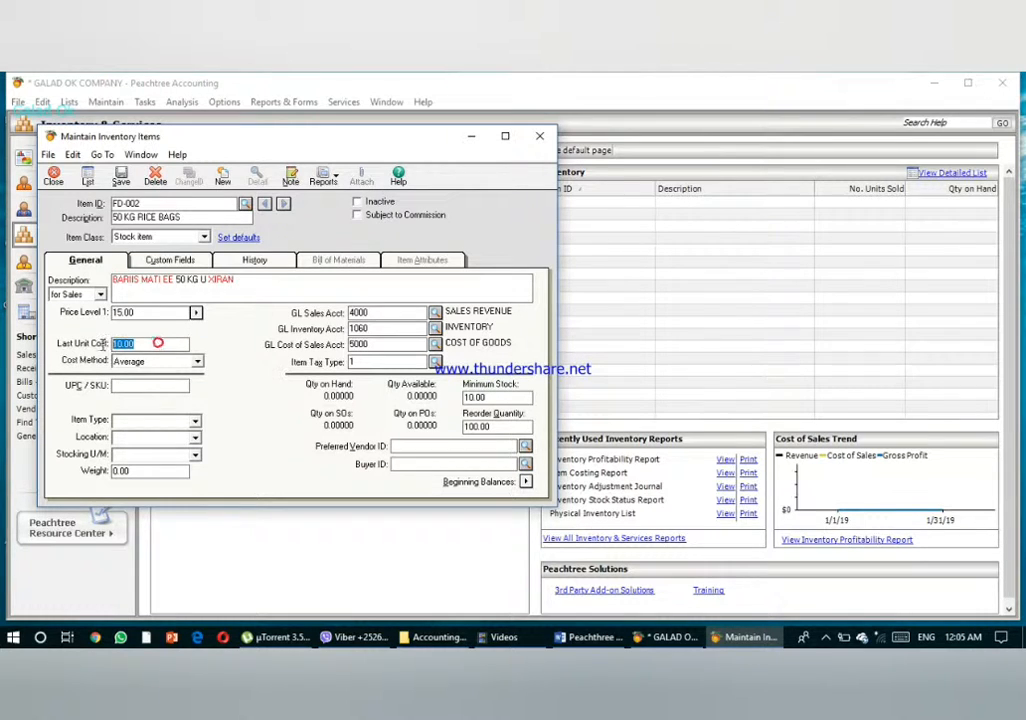
{"action": "type", "text": "25"}
{"action": "left_click", "coordinate": [170, 312]}
{"action": "left_click", "coordinate": [167, 312]}
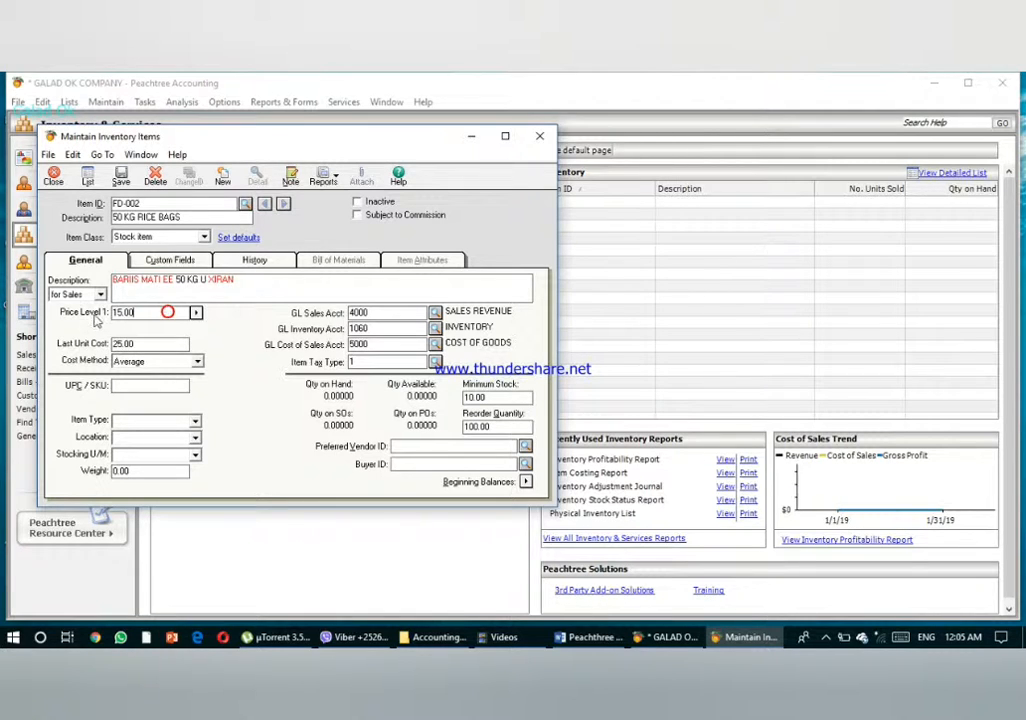
{"action": "left_click_drag", "start_coordinate": [165, 313], "coordinate": [107, 318]}
{"action": "type", "text": "50"}
{"action": "left_click", "coordinate": [121, 178]}
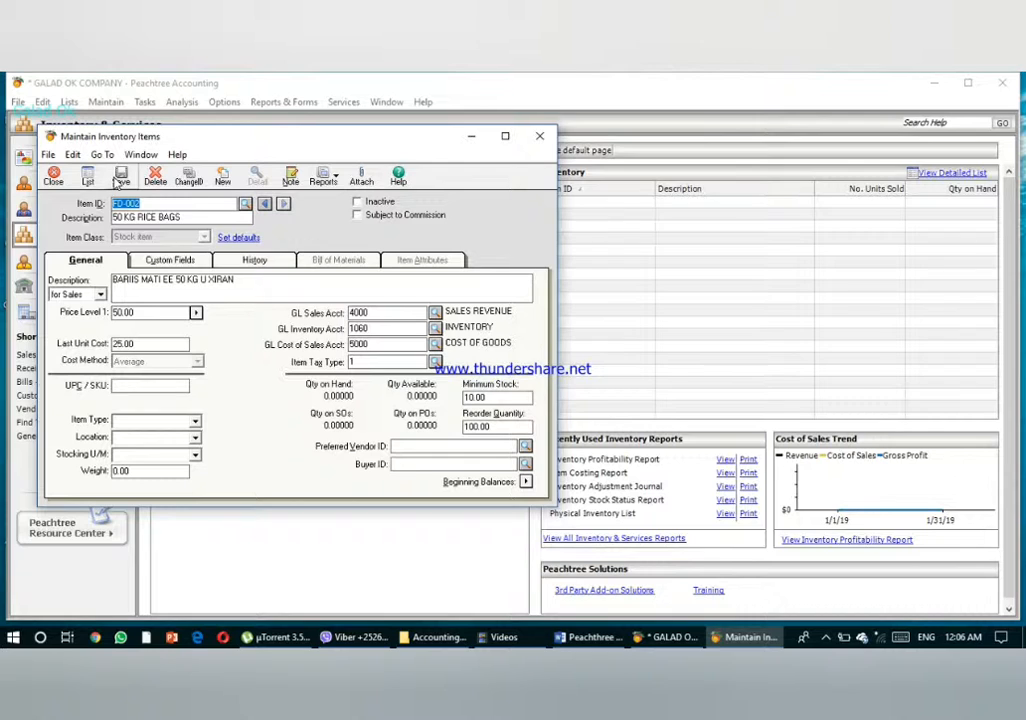
- Start a third item from the current record with ID FD-003 and description 50 KG SUGAR BAGS
{"action": "type", "text": "FD-003"}
{"action": "key", "text": "Tab"}
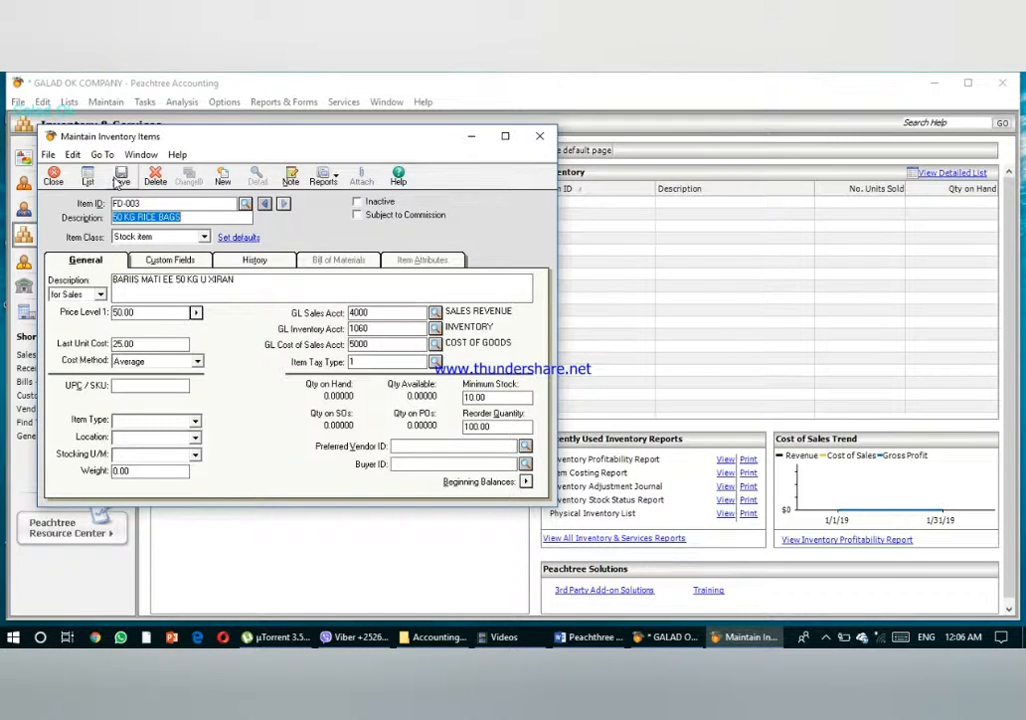
{"action": "type", "text": "50"}
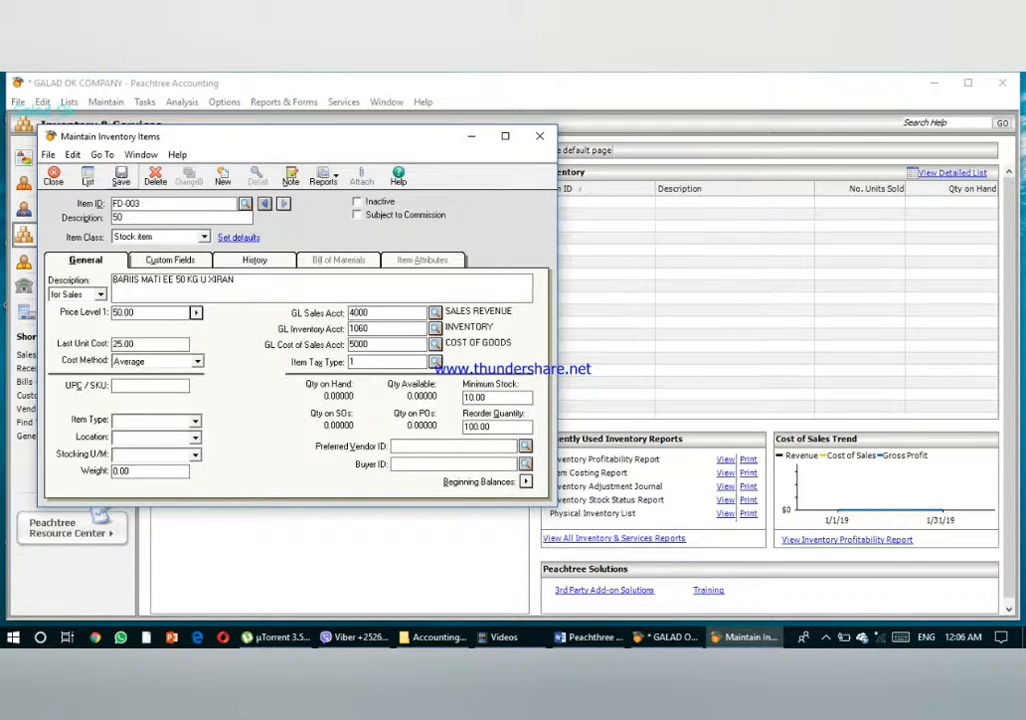
{"action": "type", "text": " KG SUGAR BAGS"}
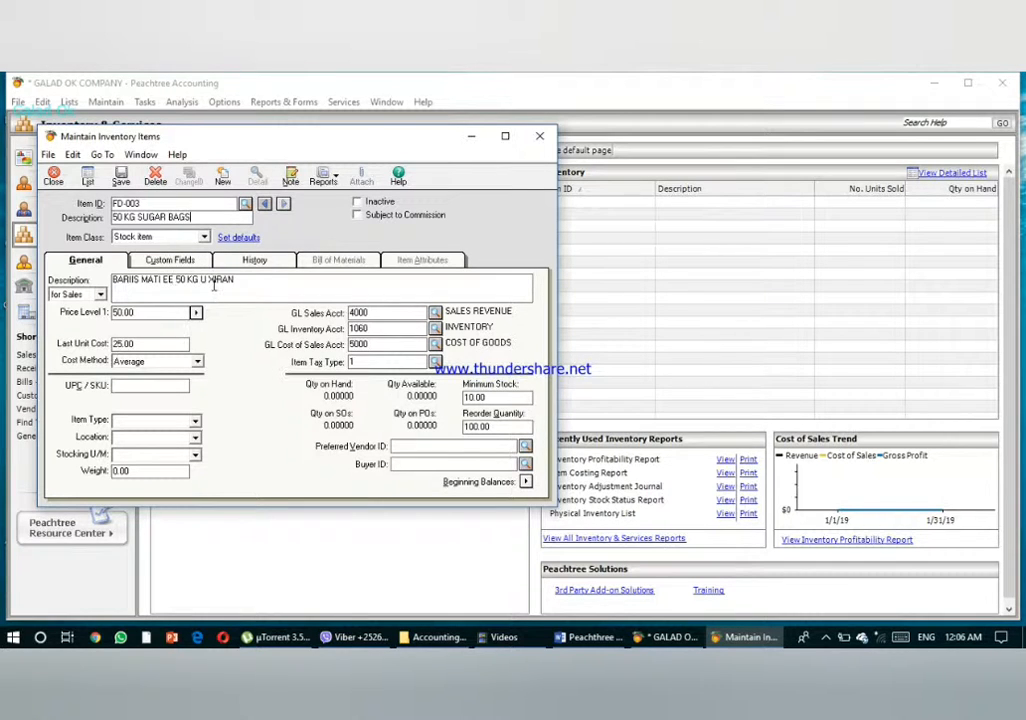
- Clear the sales description of item FD-003 and save the item
{"action": "left_click_drag", "start_coordinate": [162, 279], "coordinate": [100, 287]}
{"action": "key", "text": "Delete"}
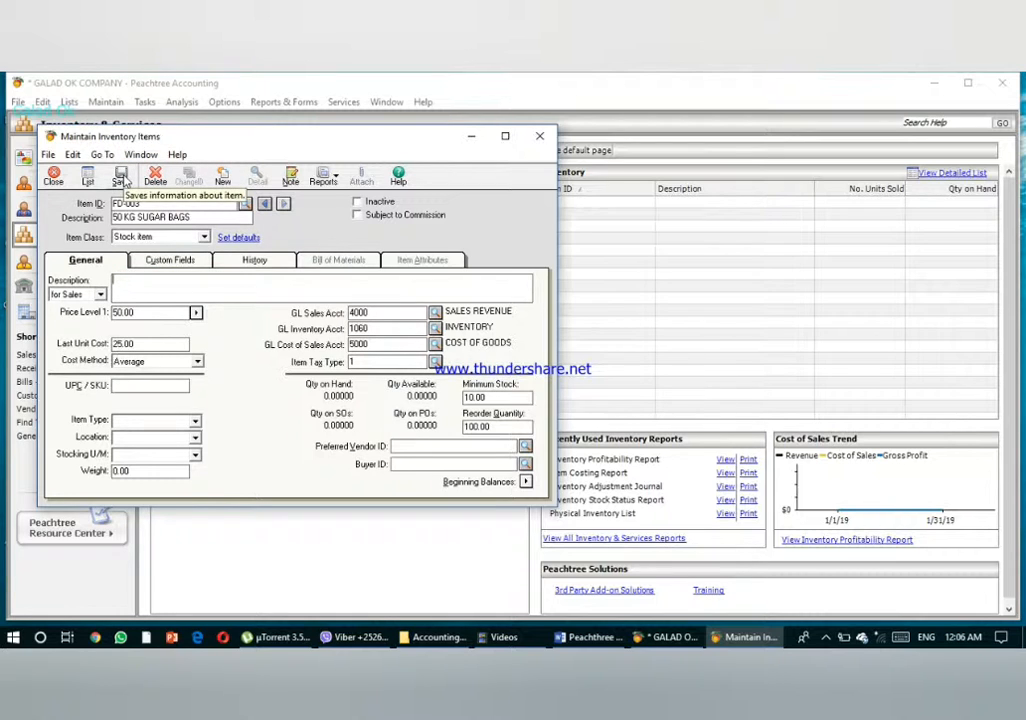
{"action": "left_click", "coordinate": [120, 177]}
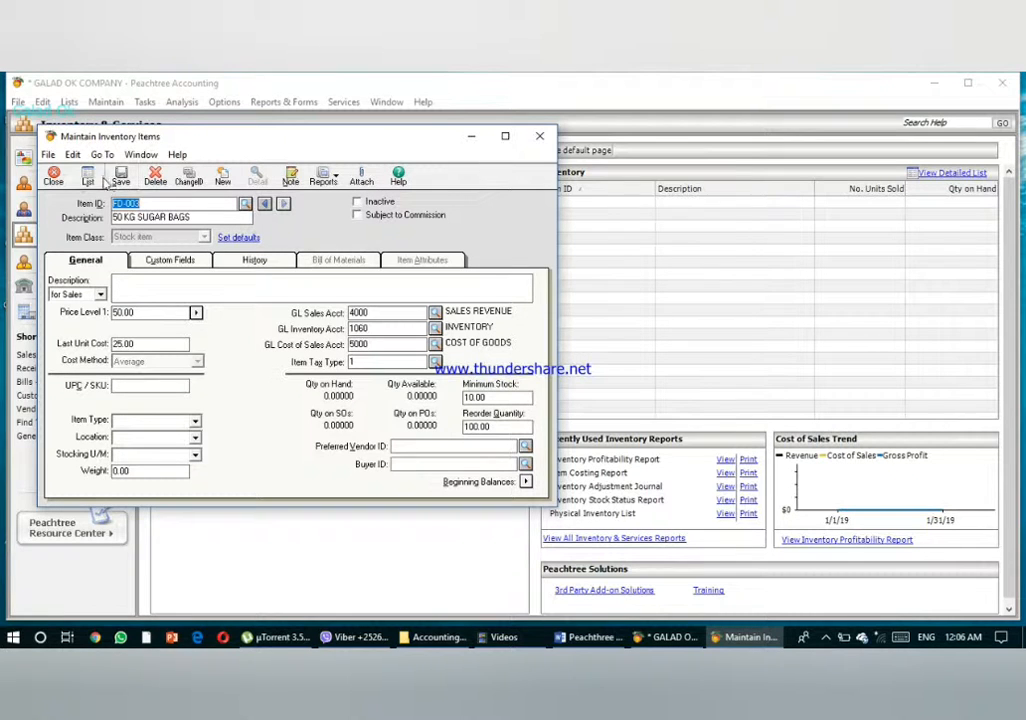
- Review the saved items in the Inventory List, and close both the list and the item maintenance window
{"action": "left_click", "coordinate": [80, 178]}
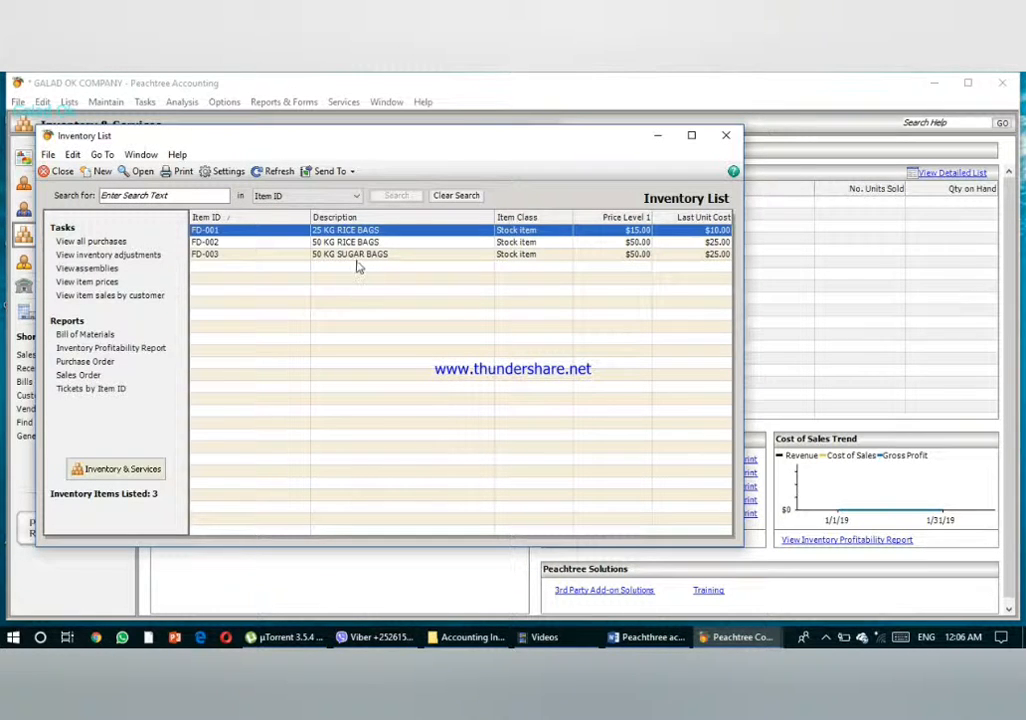
{"action": "left_click", "coordinate": [724, 136]}
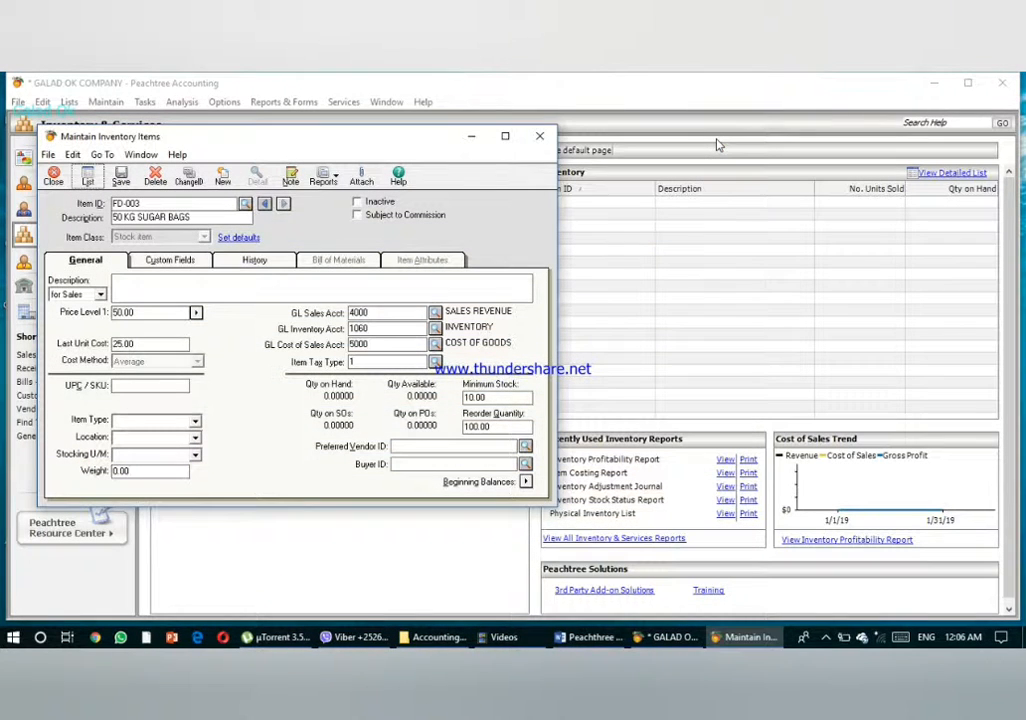
{"action": "left_click", "coordinate": [539, 137]}
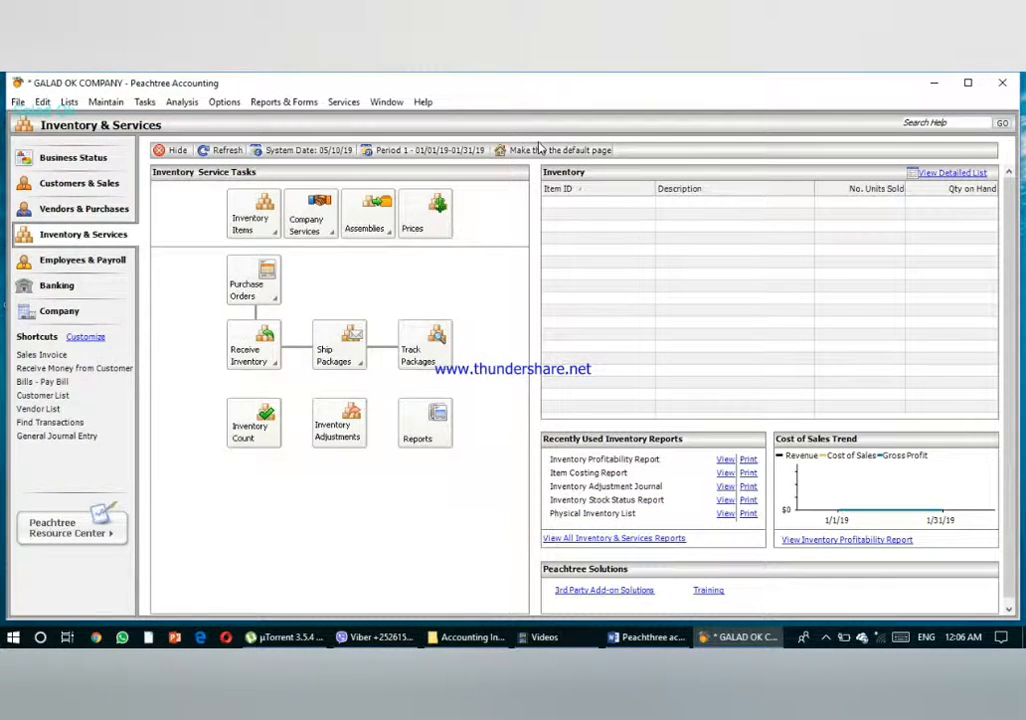